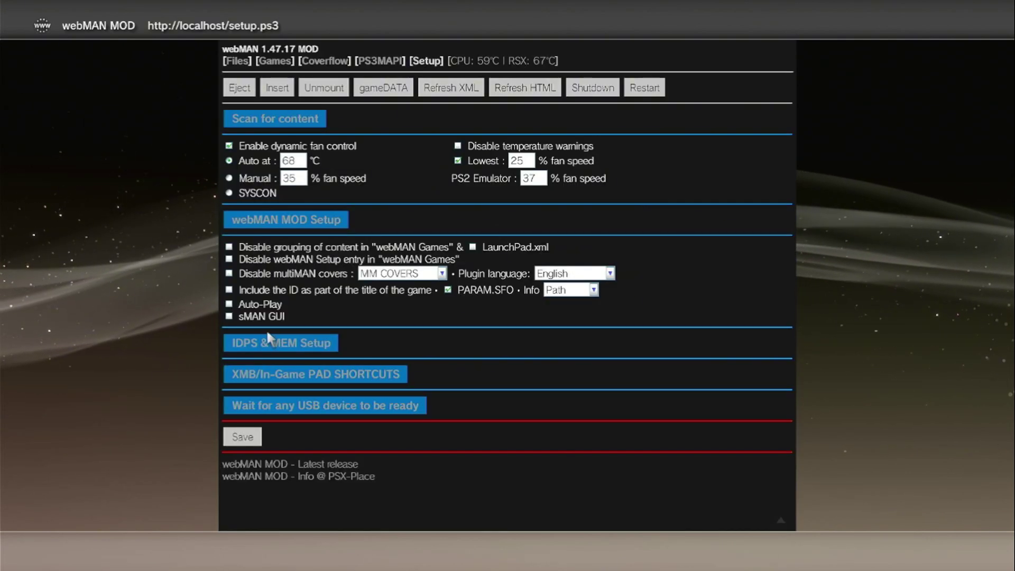
- Expand 'IDPS & MEM Setup' and open the first IDPS field for editing
left_click(253, 343)
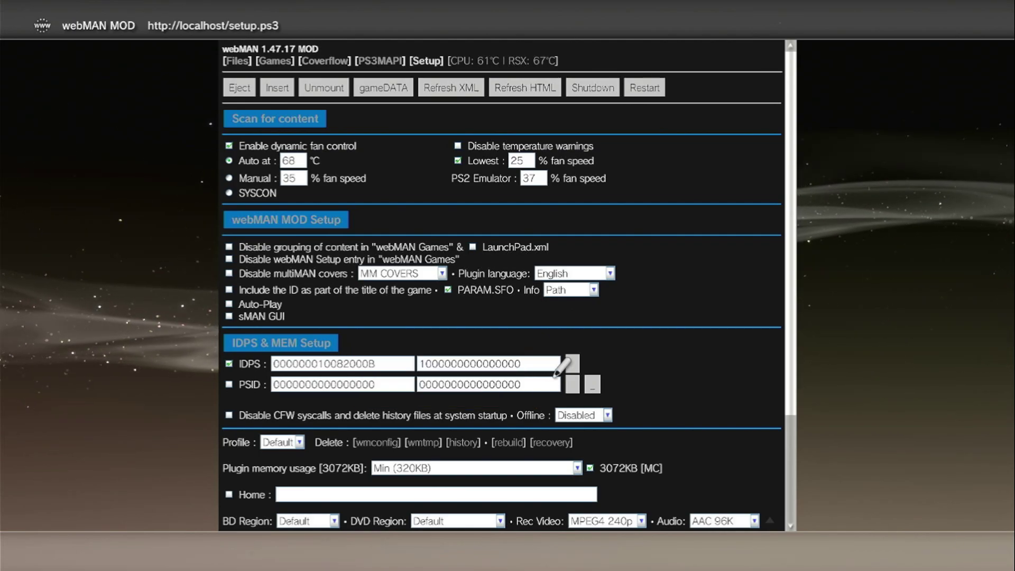
left_click(393, 362)
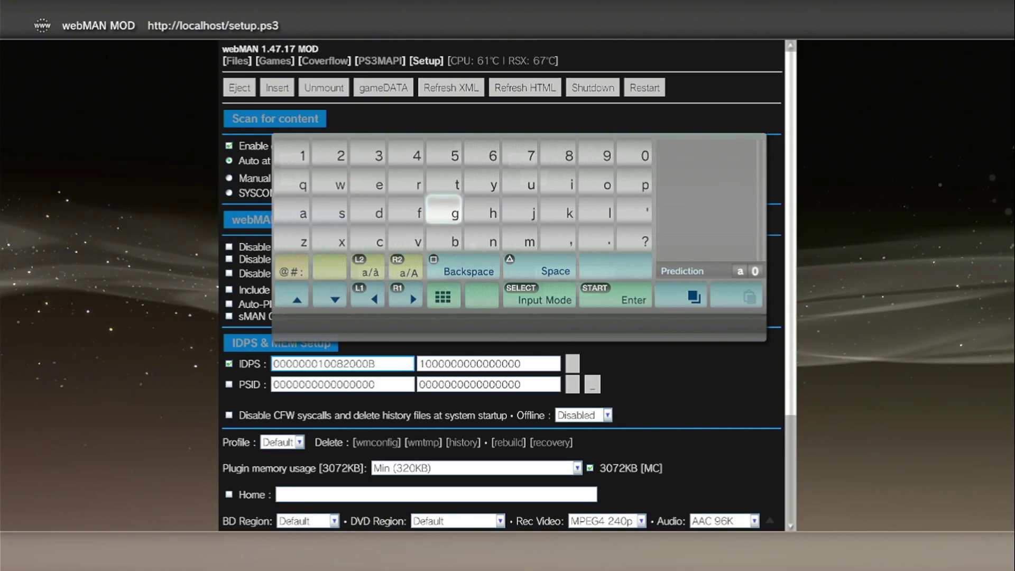
- Move to the digit to change and pick 7 on the on-screen keyboard
key("Down")
key("Down")
key("Left")
key("Left")
key("Down")
key("Right")
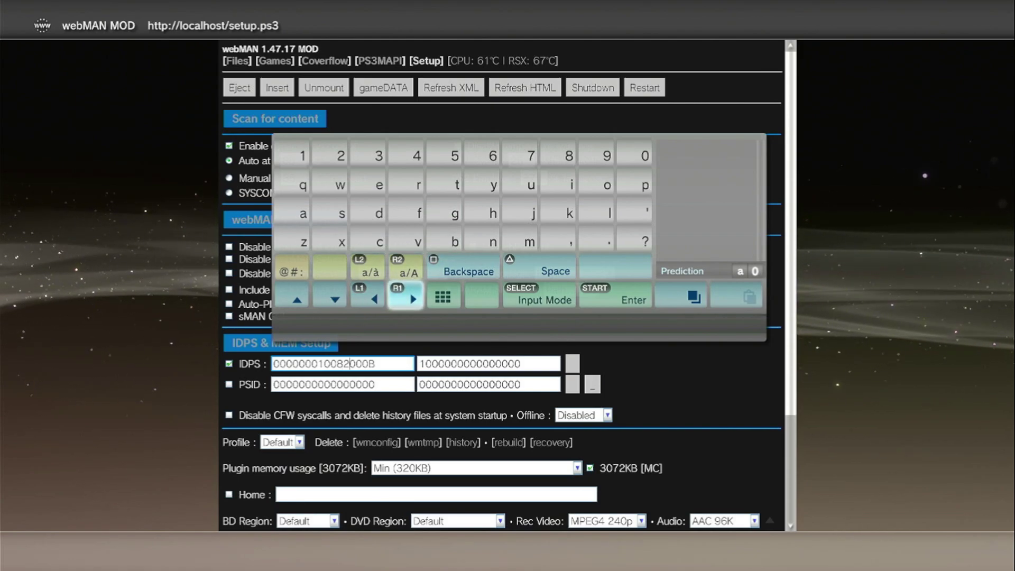
key("Up")
key("Up")
key("Up")
key("Right")
key("Right")
key("Right")
key("Return")
key("Down")
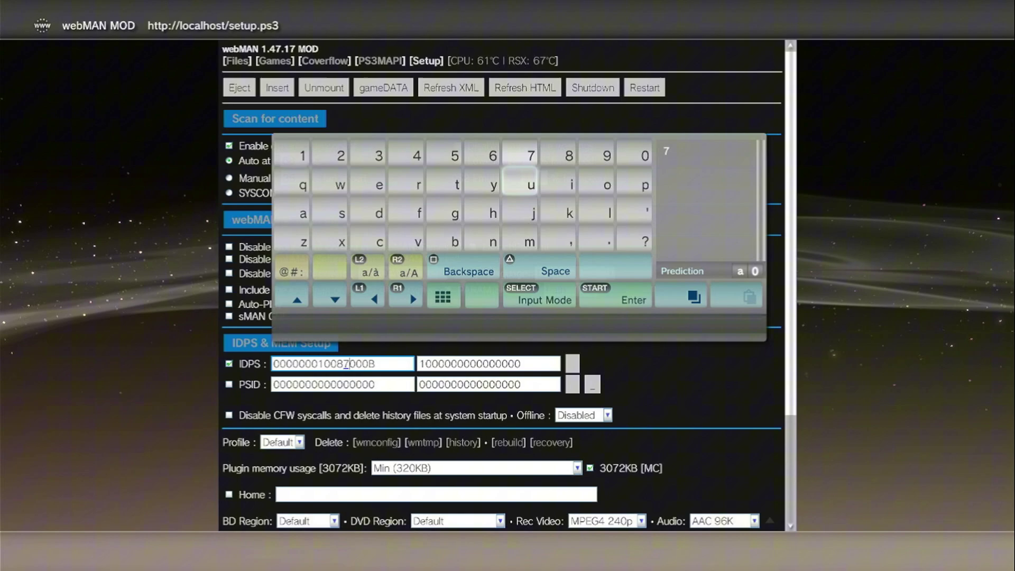
key("Down")
key("Down")
key("Left")
key("Left")
key("Down")
key("Left")
key("Down")
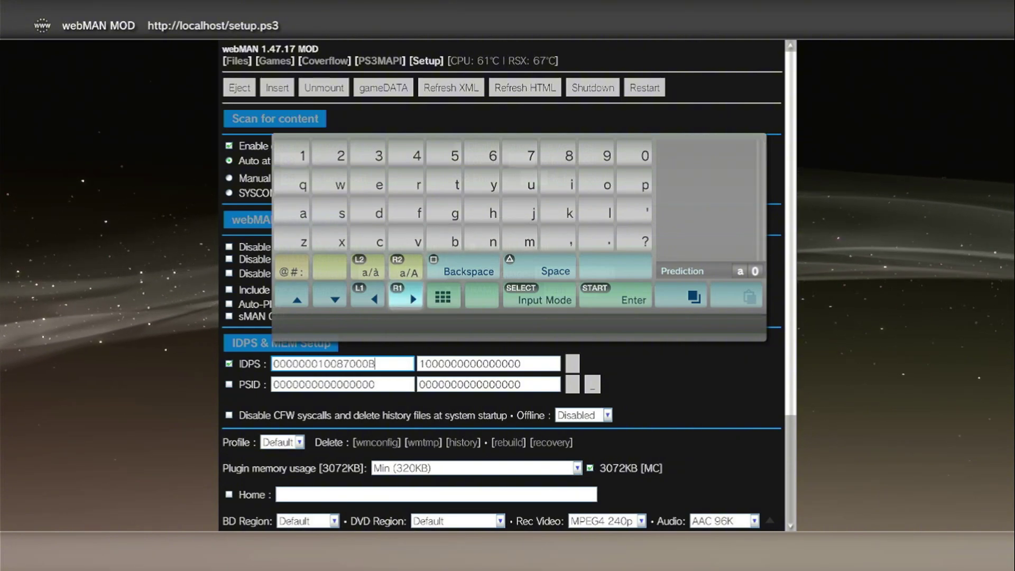
key("Right")
key("Right")
key("Right")
key("Right")
key("Return")
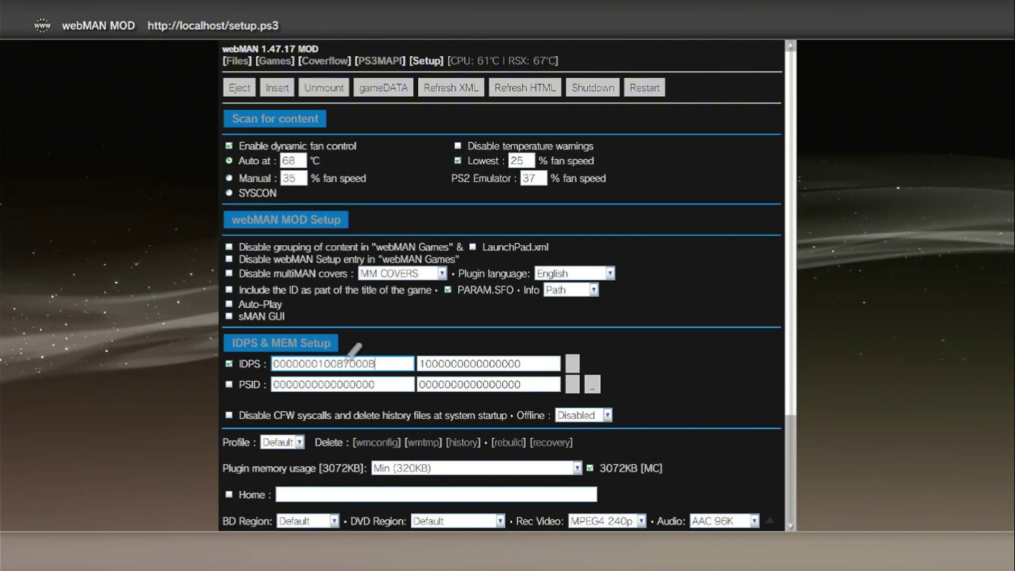
- Type and confirm a new value in the second IDPS field using the on-screen keyboard
left_click(546, 358)
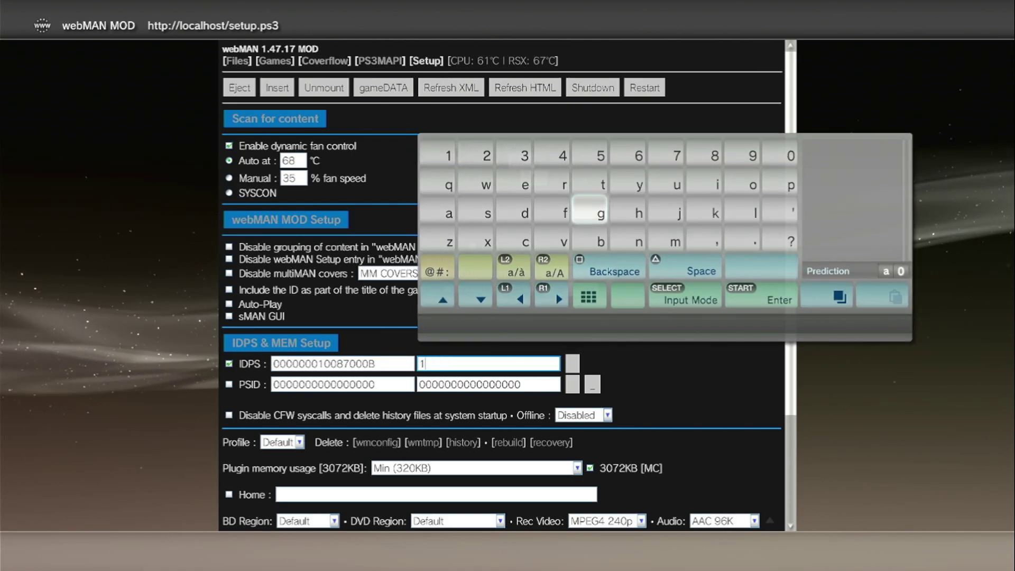
key("Left")
key("Return")
key("Right")
key("Right")
key("Right")
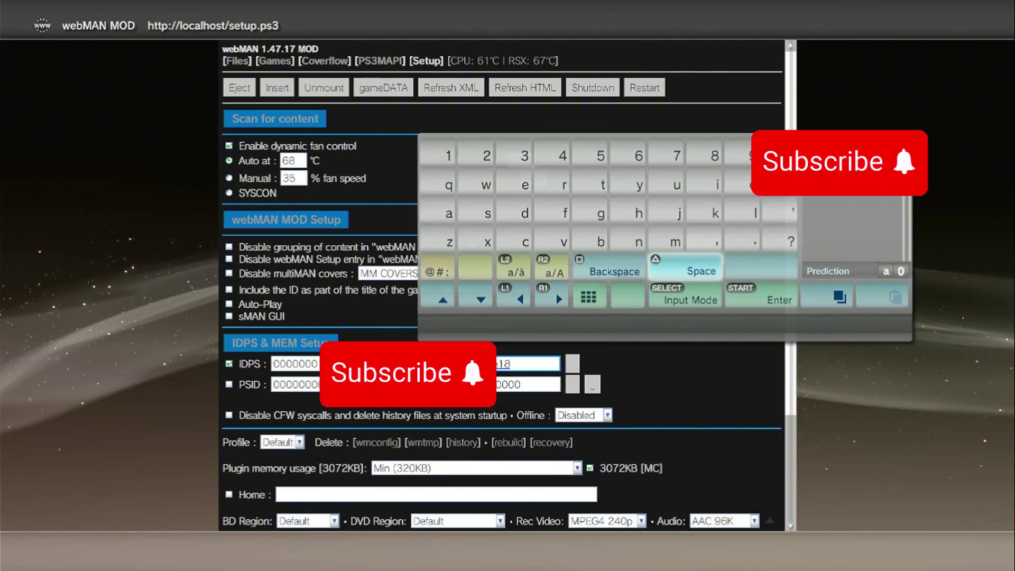
key("Down")
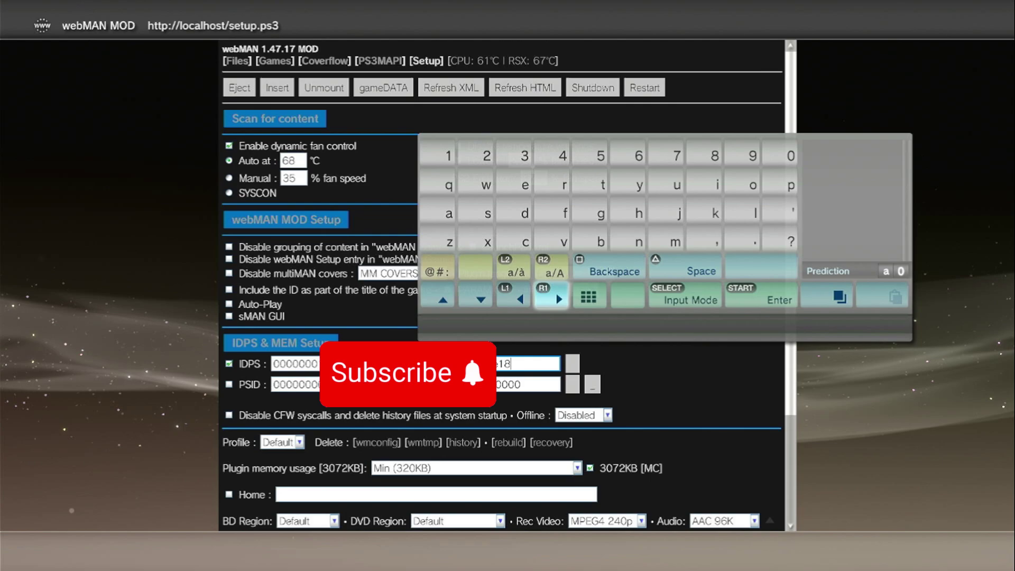
key("Return")
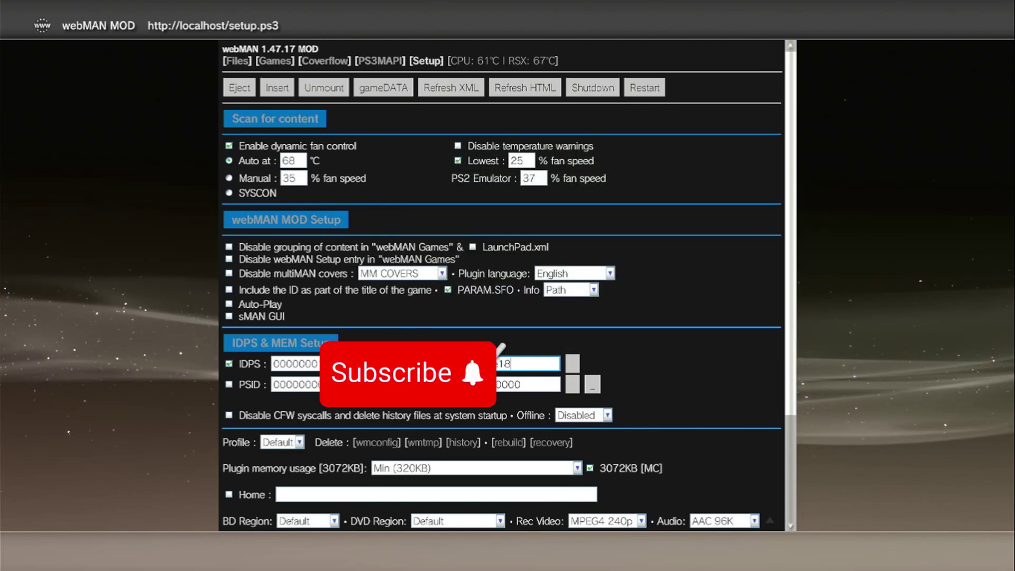
scroll(276, 421, "down", 3)
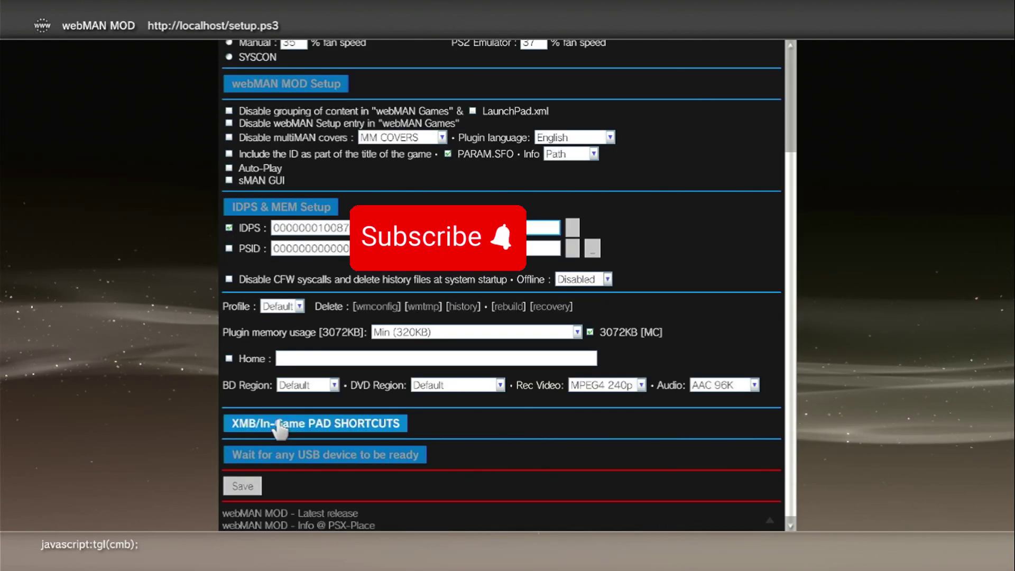
- Save the webMAN MOD IDPS settings, rebooting the PS3 to the XMB
left_click(243, 487)
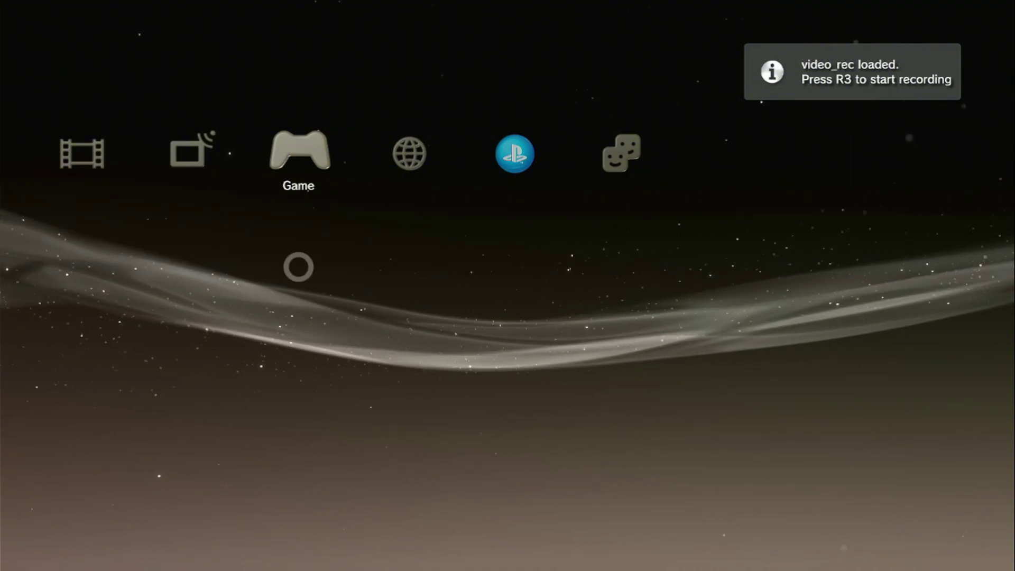
- Sign in to PlayStation Network from the XMB's PlayStation Network category
key("Right")
key("Right")
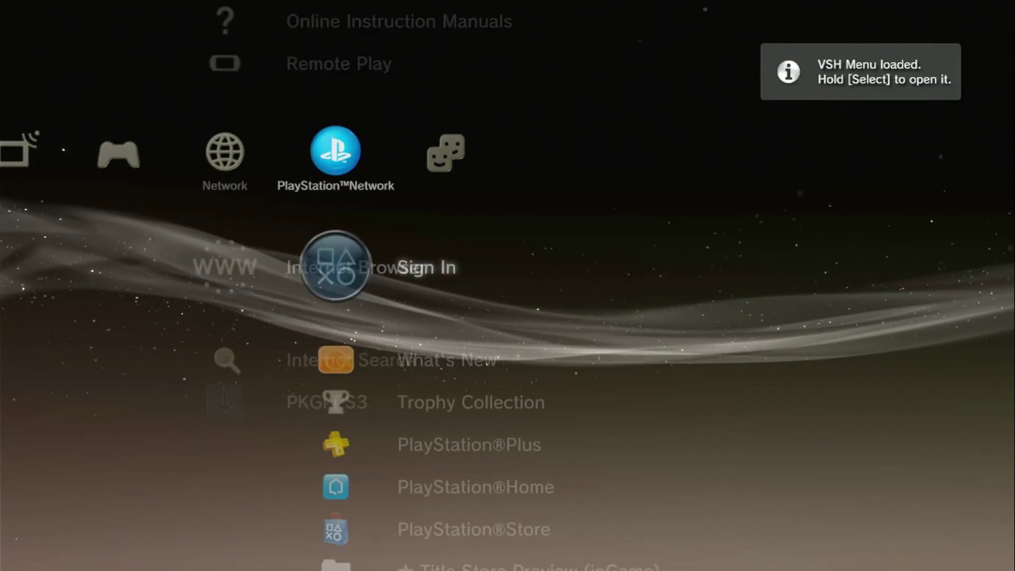
key("Left")
key("Right")
key("Left")
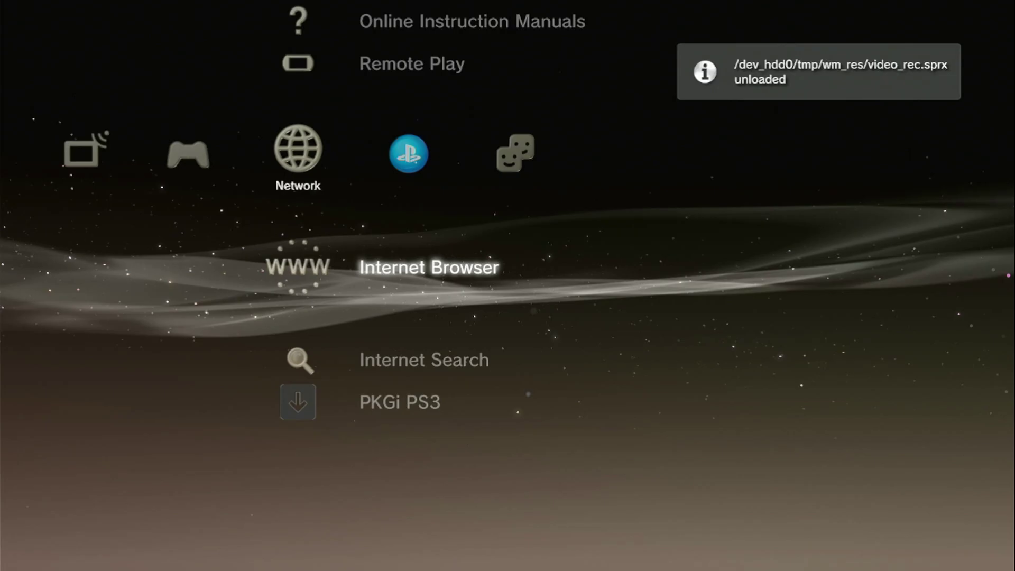
key("Left")
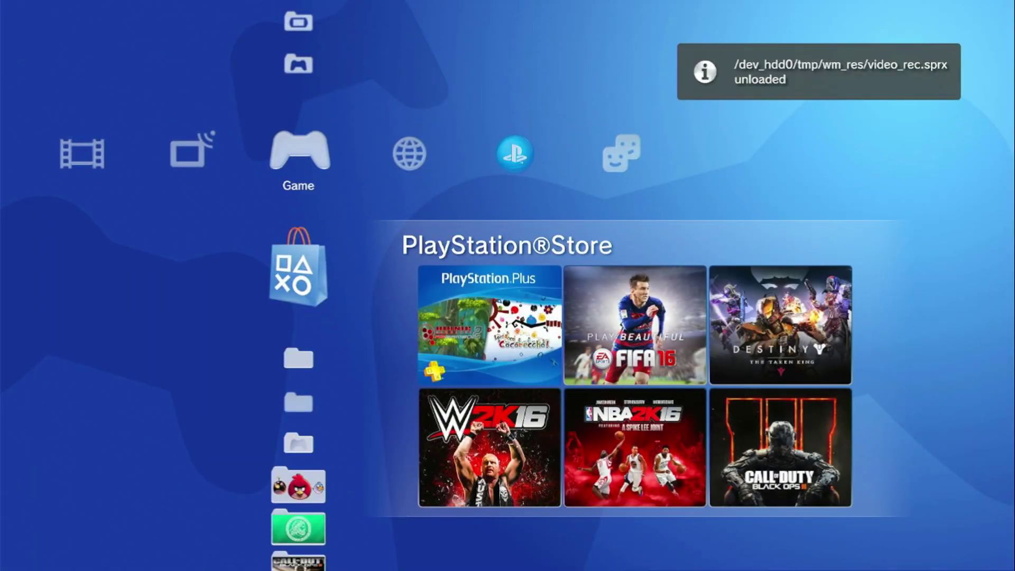
key("Right")
key("Left")
key("Down")
key("Right")
key("Right")
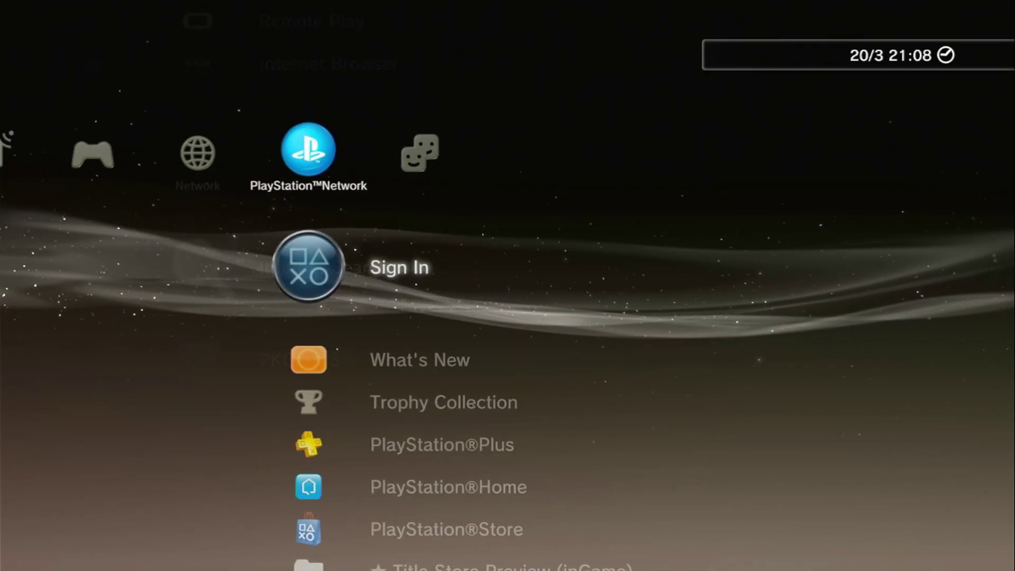
key("Return")
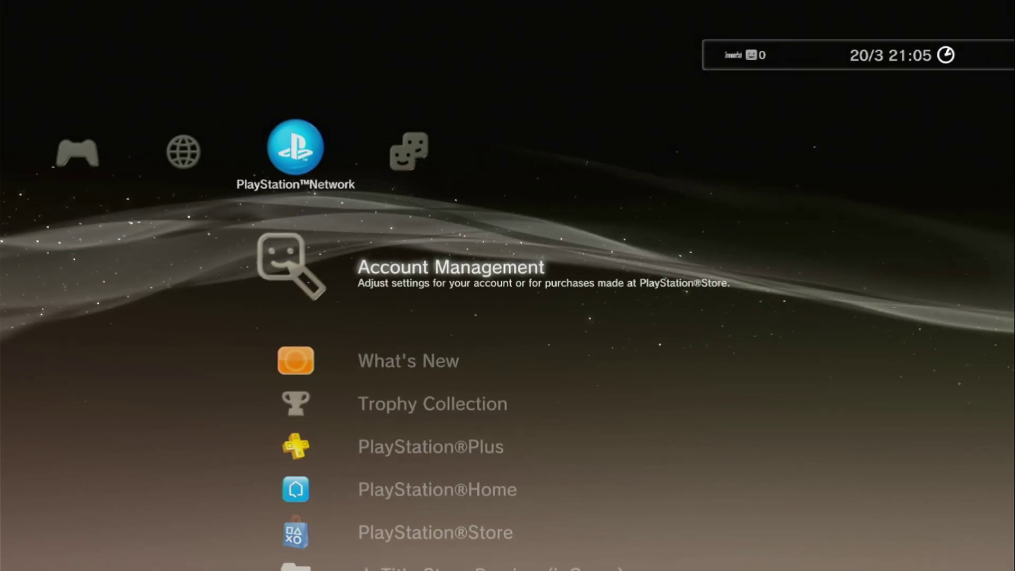
- Check the loaded friends list, then return to the Game column
key("Right")
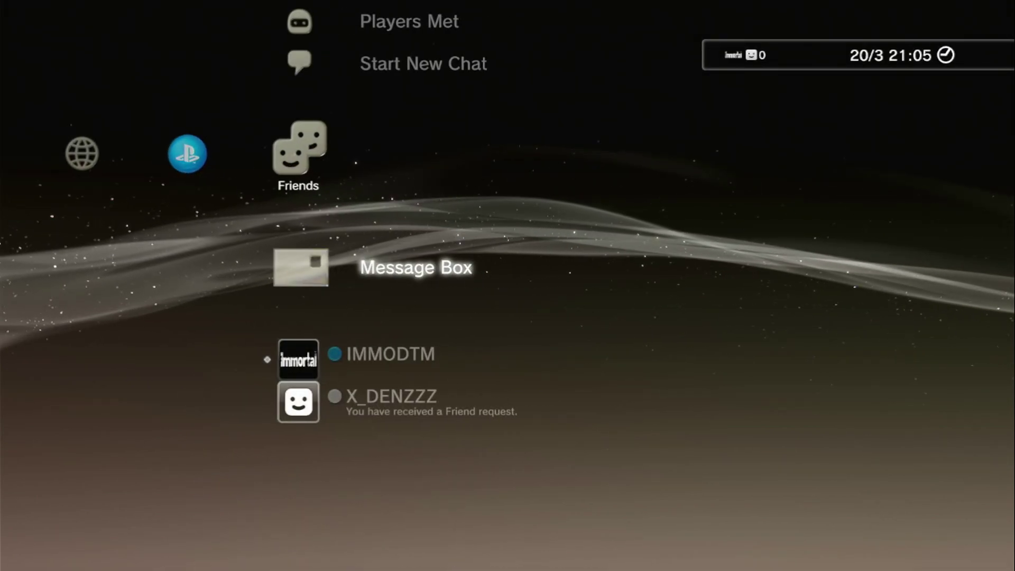
key("Down")
key("Return")
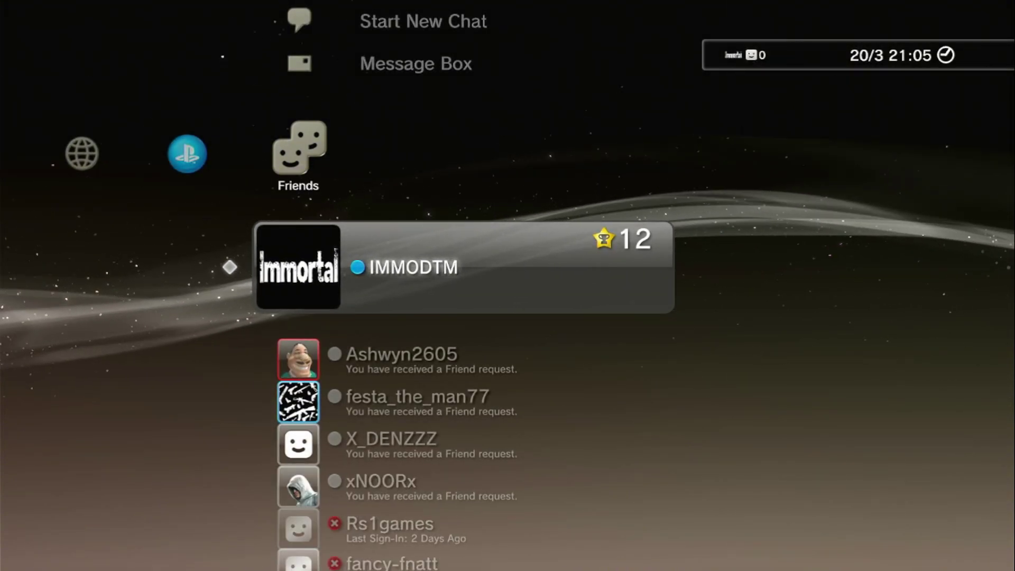
key("Left")
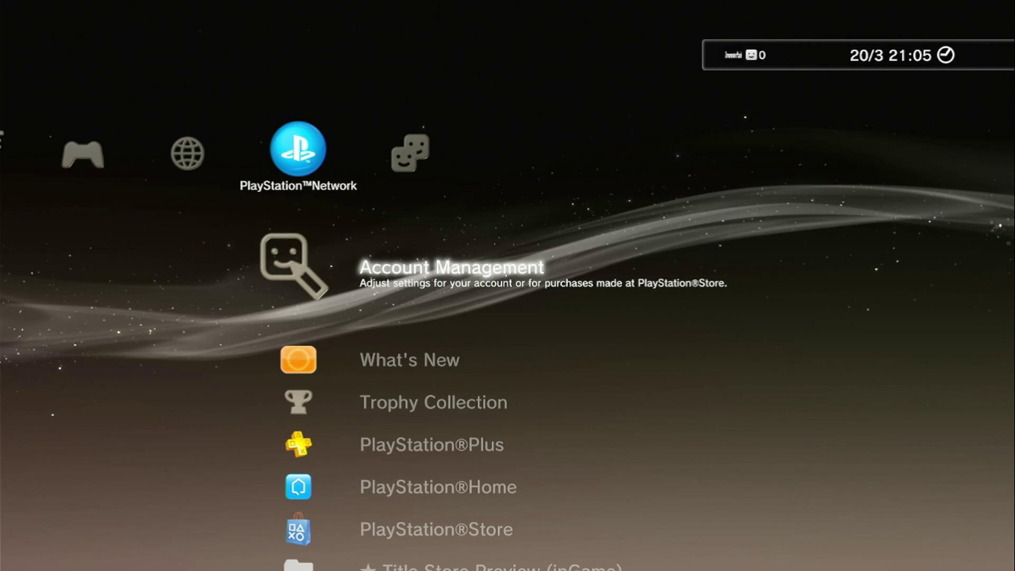
key("Left")
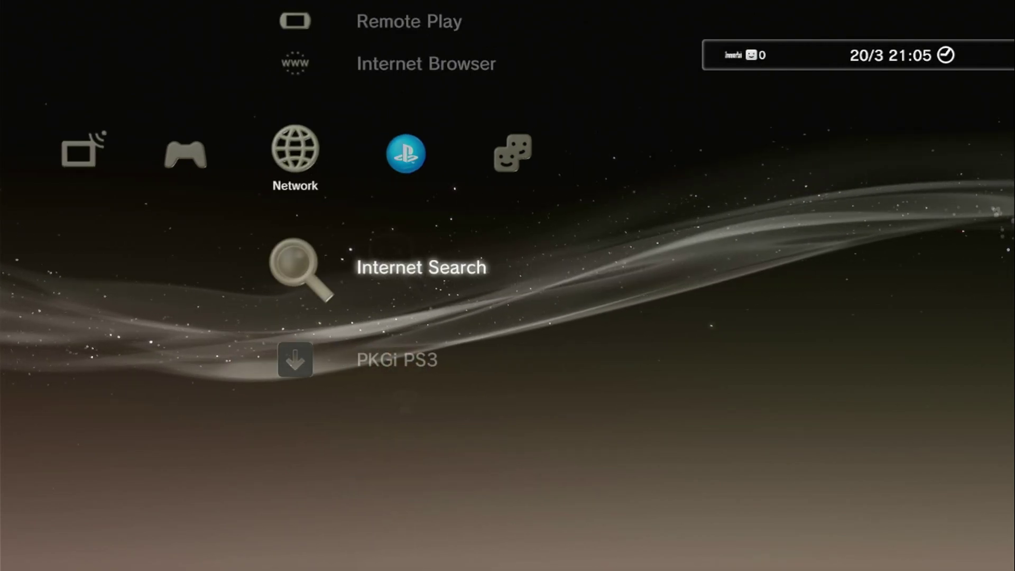
key("Left")
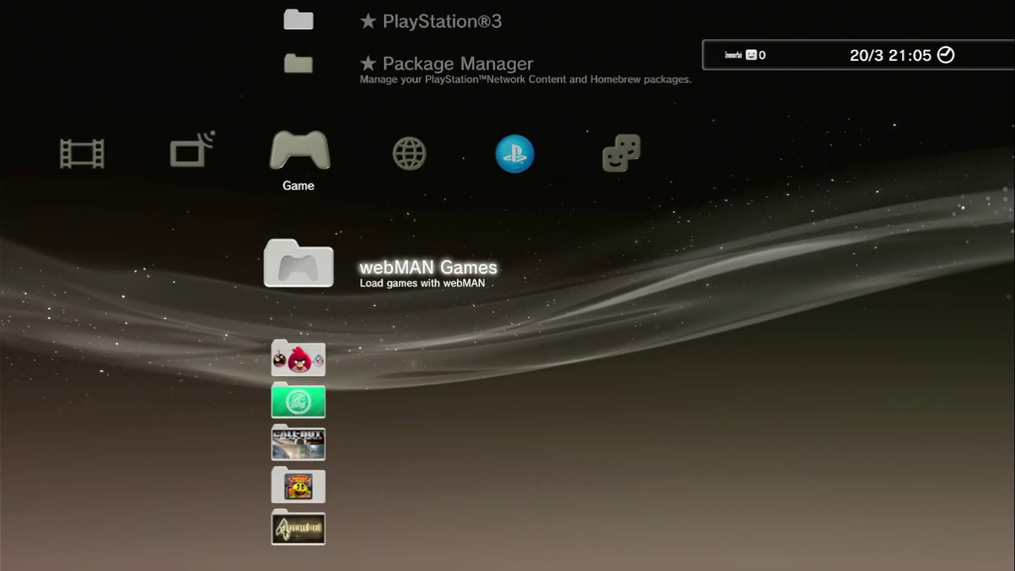